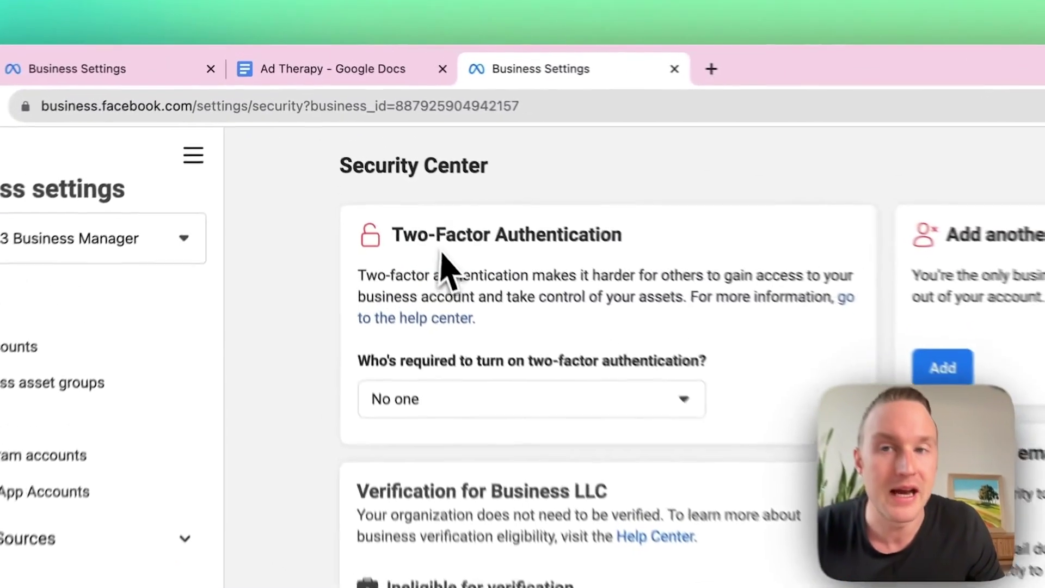
Highlight the Two-Factor Authentication and Verification for Business LLC headings in turn
{"action": "left_click_drag", "start_coordinate": [362, 240], "coordinate": [624, 256]}
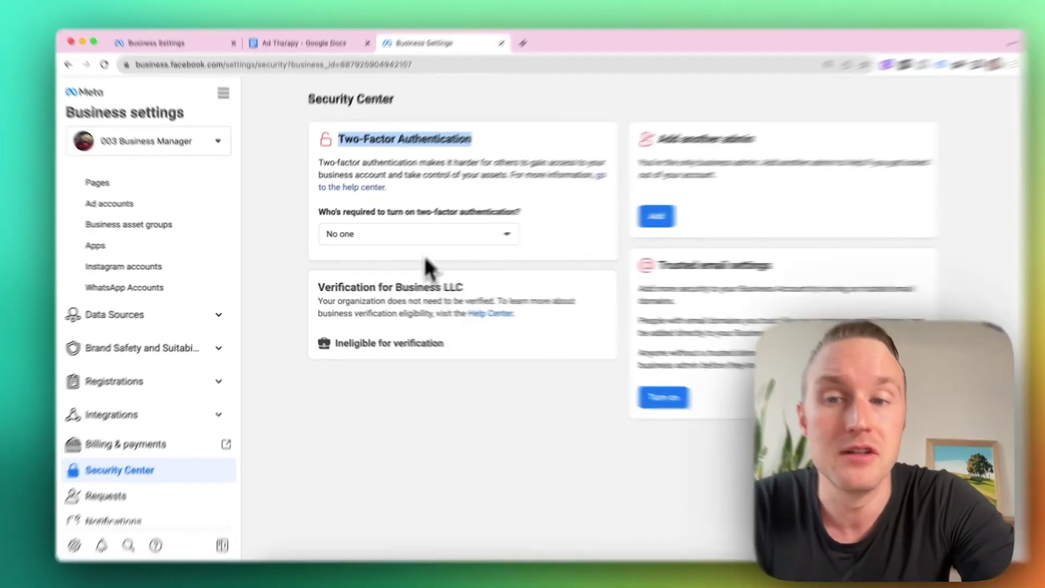
{"action": "left_click", "coordinate": [355, 291]}
{"action": "left_click_drag", "start_coordinate": [359, 296], "coordinate": [645, 299]}
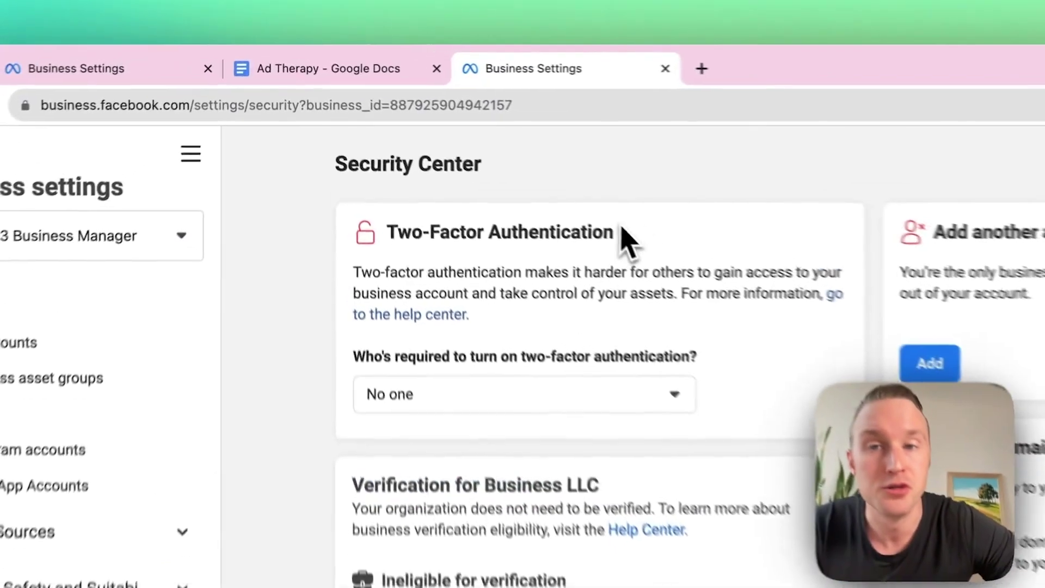
{"action": "left_click_drag", "start_coordinate": [461, 146], "coordinate": [331, 155]}
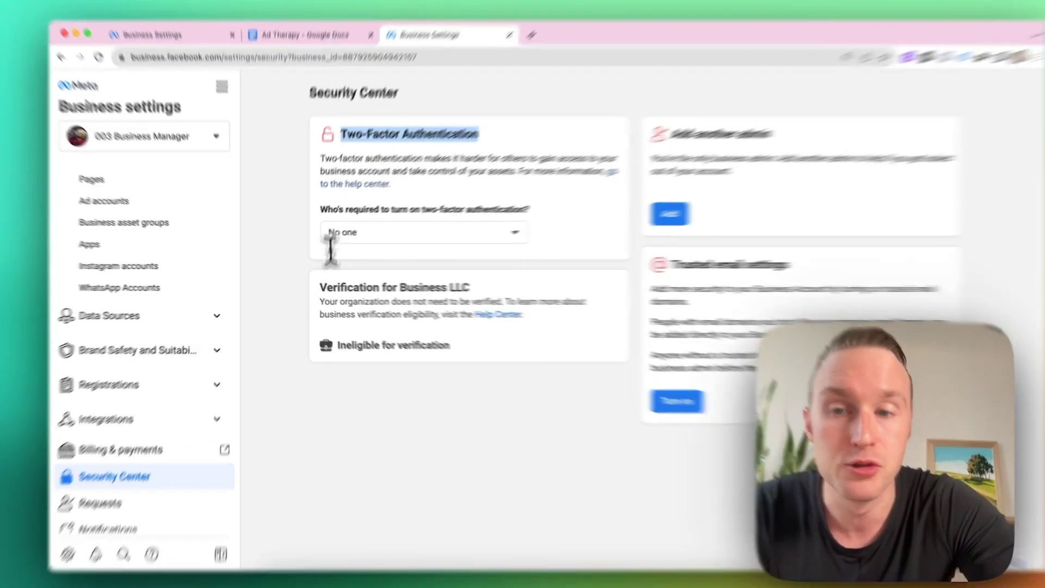
{"action": "left_click", "coordinate": [319, 284]}
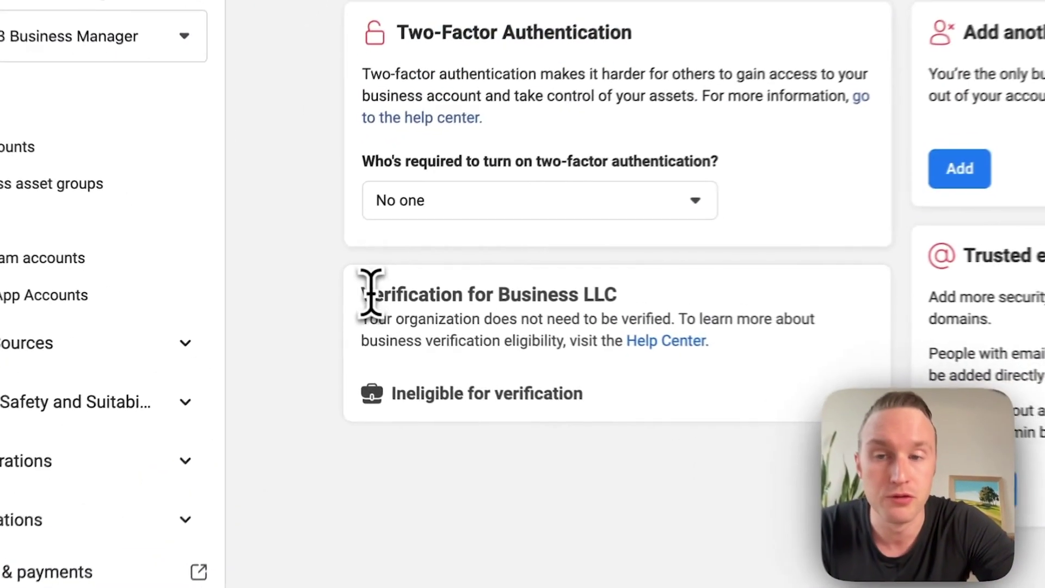
{"action": "left_click_drag", "start_coordinate": [370, 292], "coordinate": [656, 306]}
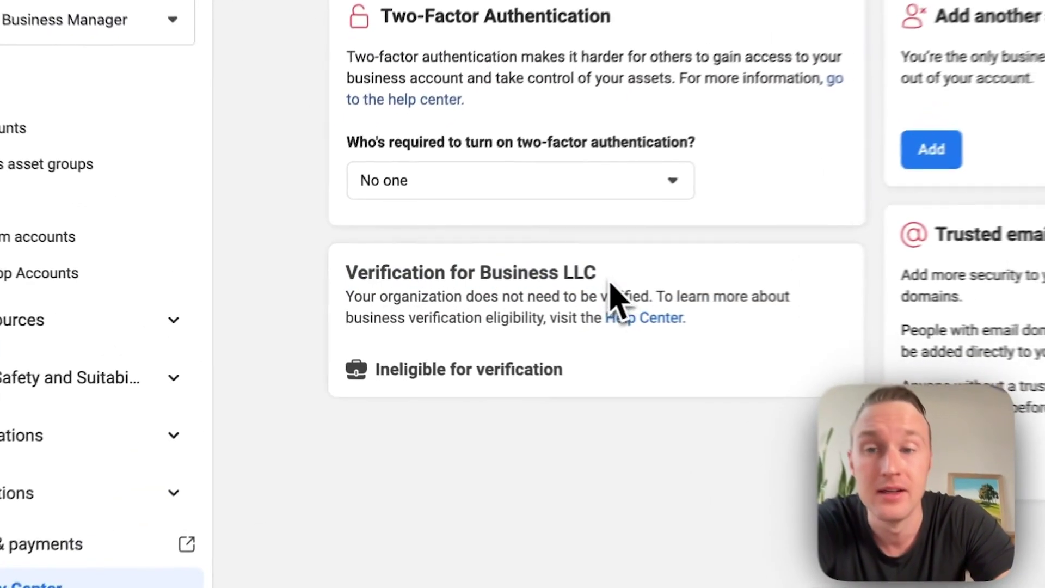
Emphasise the Ineligible for verification status, then show and dismiss the Karma app's Add options
{"action": "left_click_drag", "start_coordinate": [315, 287], "coordinate": [624, 272]}
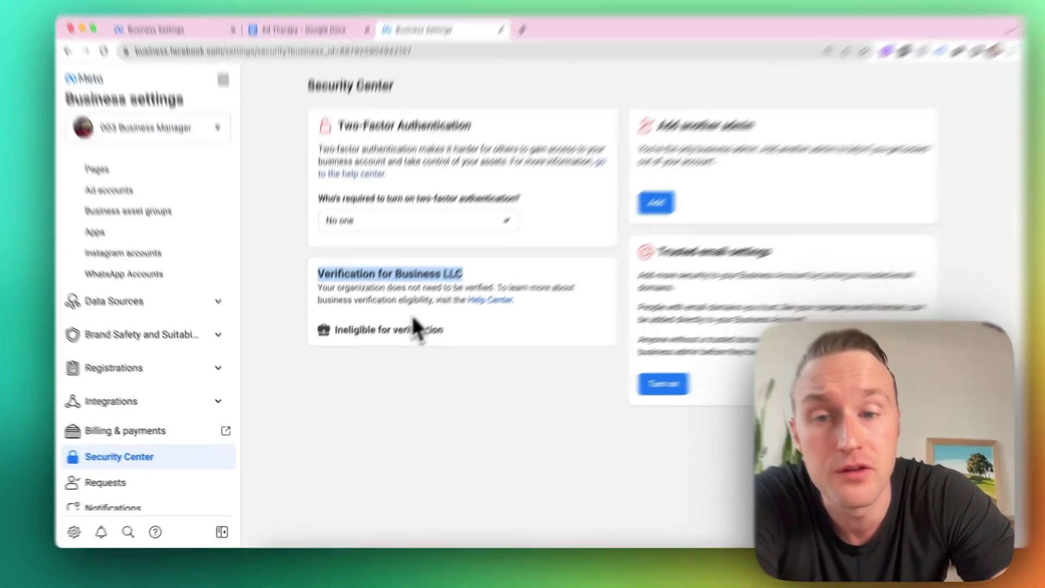
{"action": "triple_click", "coordinate": [414, 327]}
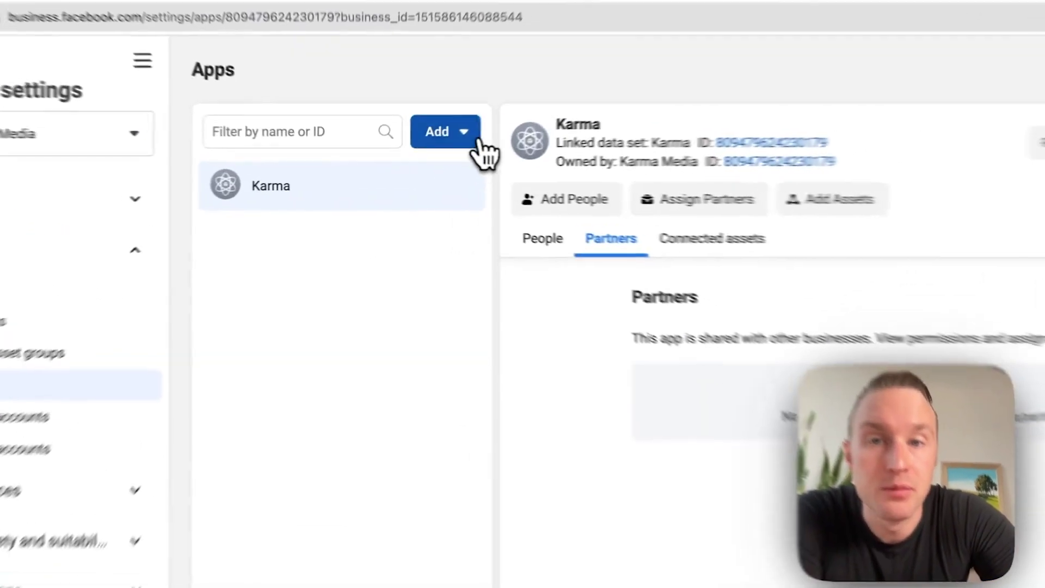
{"action": "left_click", "coordinate": [420, 152]}
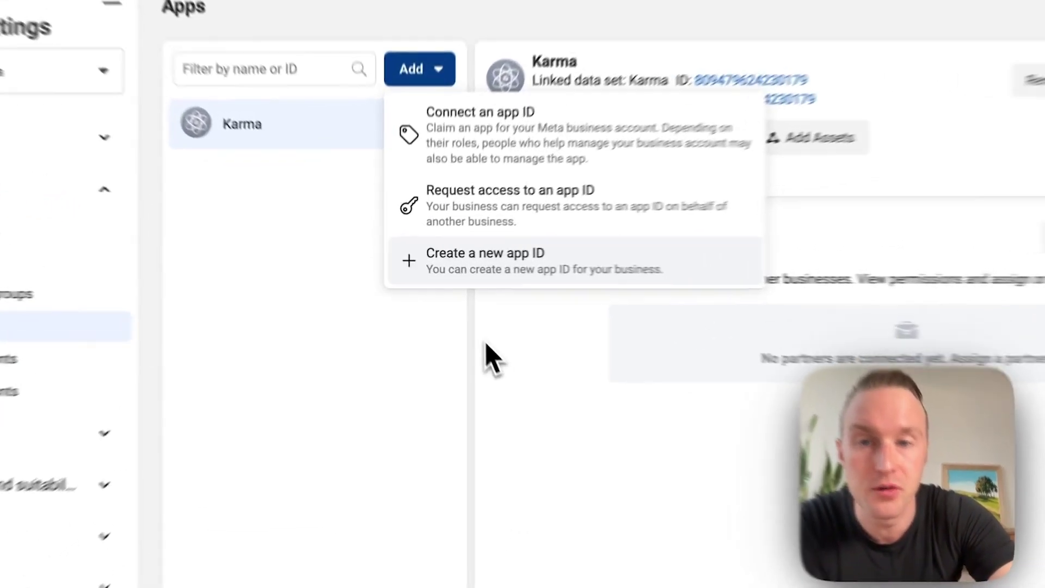
{"action": "left_click", "coordinate": [452, 326]}
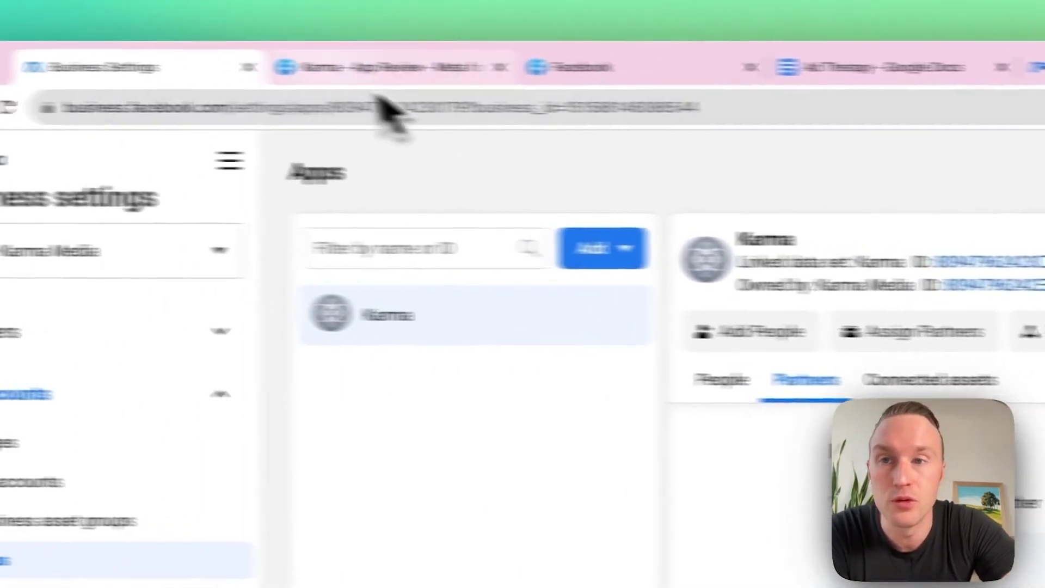
Open the Karma app's App Review > Permissions and Features list and scroll to the email permission
{"action": "left_click", "coordinate": [466, 74]}
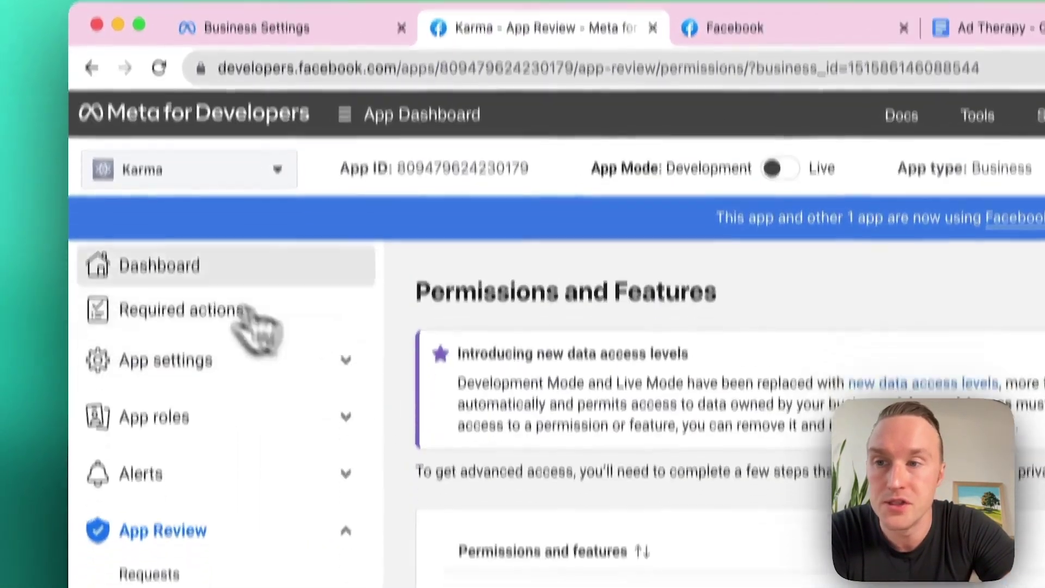
{"action": "left_click", "coordinate": [163, 267]}
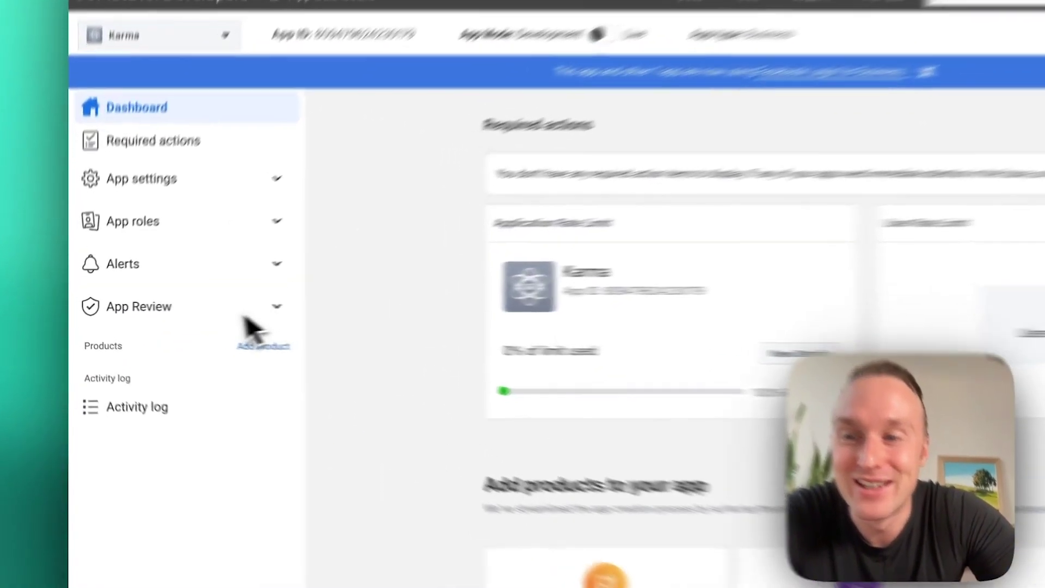
{"action": "left_click", "coordinate": [159, 315]}
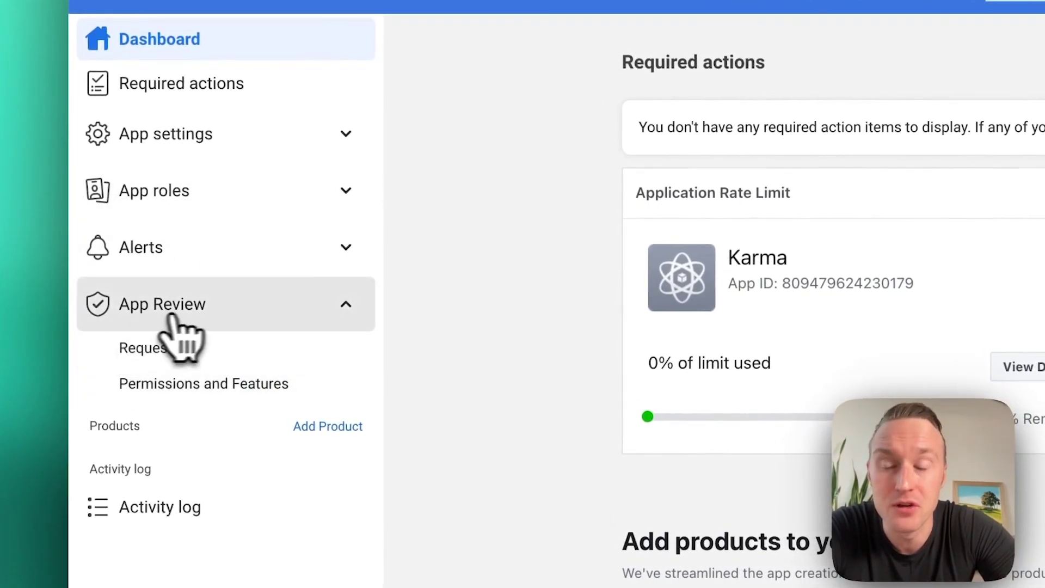
{"action": "left_click", "coordinate": [155, 386]}
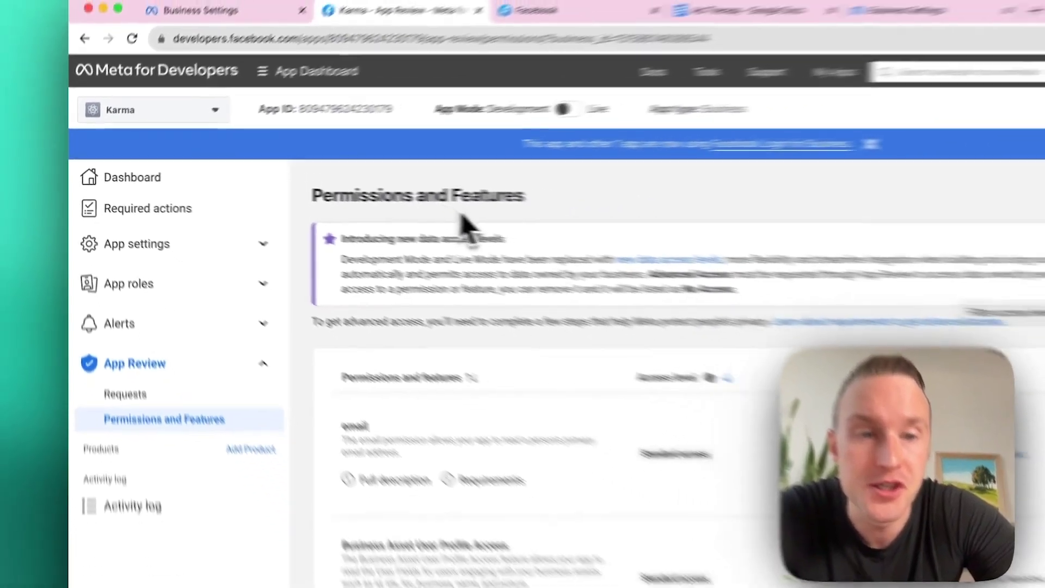
{"action": "scroll", "coordinate": [444, 239], "scroll_direction": "down", "scroll_amount": 1}
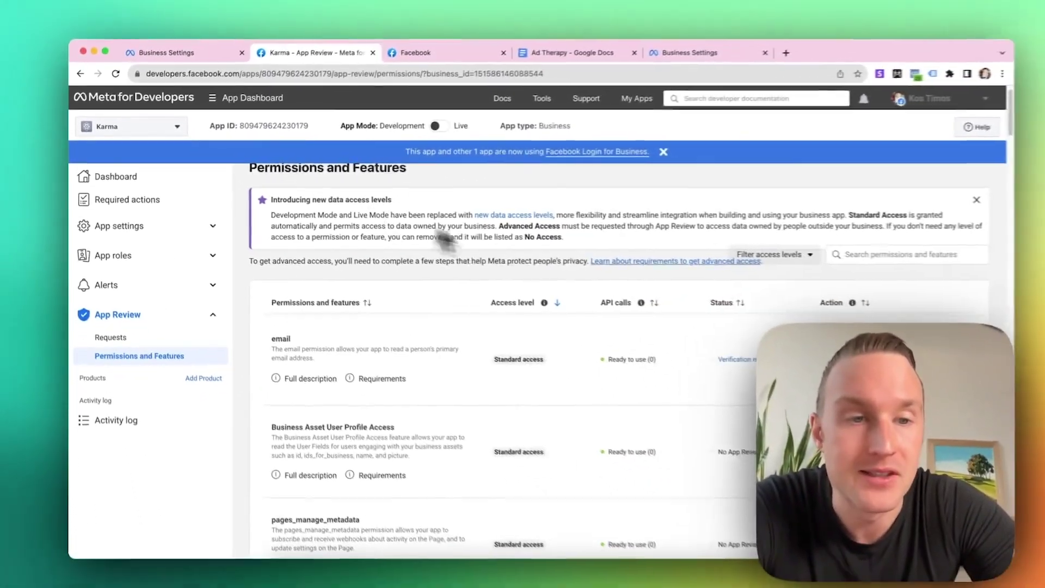
{"action": "scroll", "coordinate": [443, 240], "scroll_direction": "down", "scroll_amount": 1}
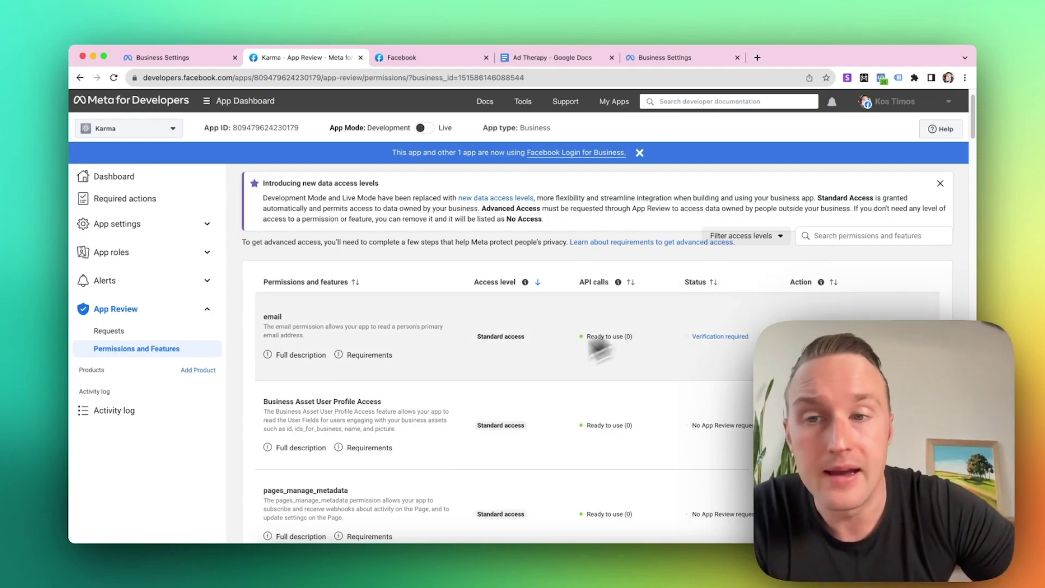
{"action": "scroll", "coordinate": [450, 365], "scroll_direction": "down", "scroll_amount": 5}
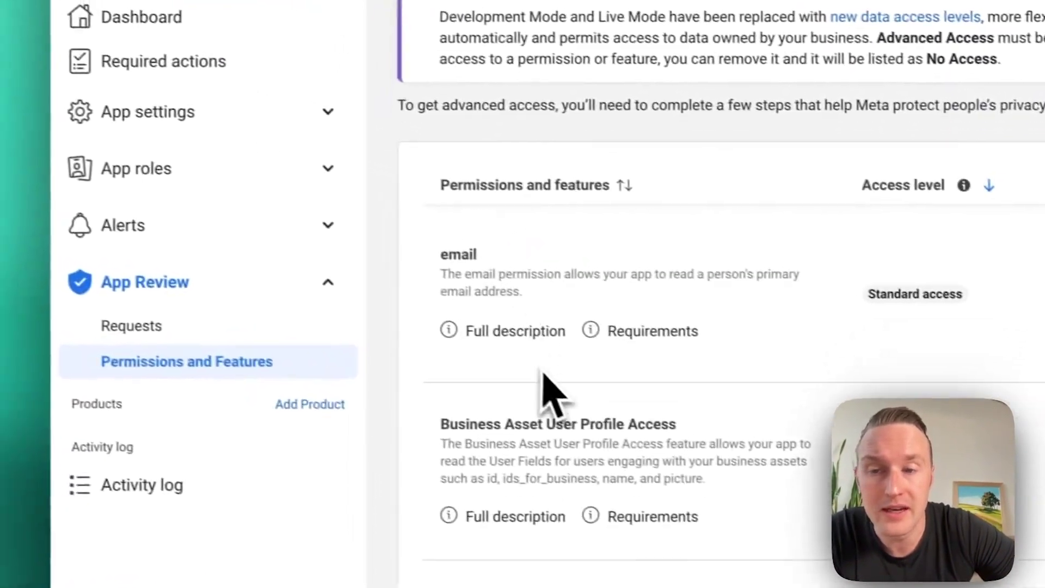
{"action": "scroll", "coordinate": [452, 357], "scroll_direction": "up", "scroll_amount": 6}
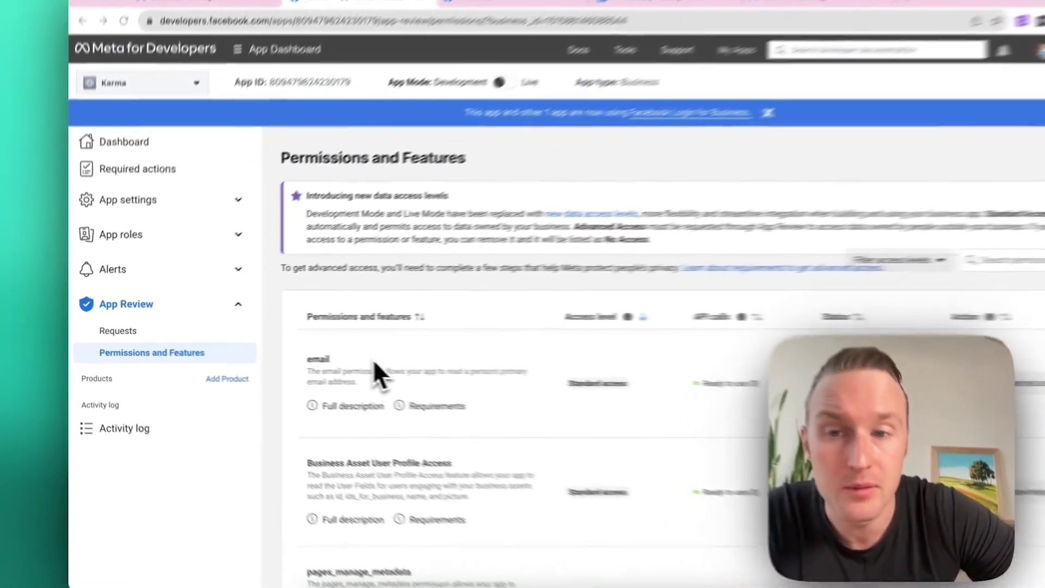
{"action": "scroll", "coordinate": [572, 403], "scroll_direction": "down", "scroll_amount": 3}
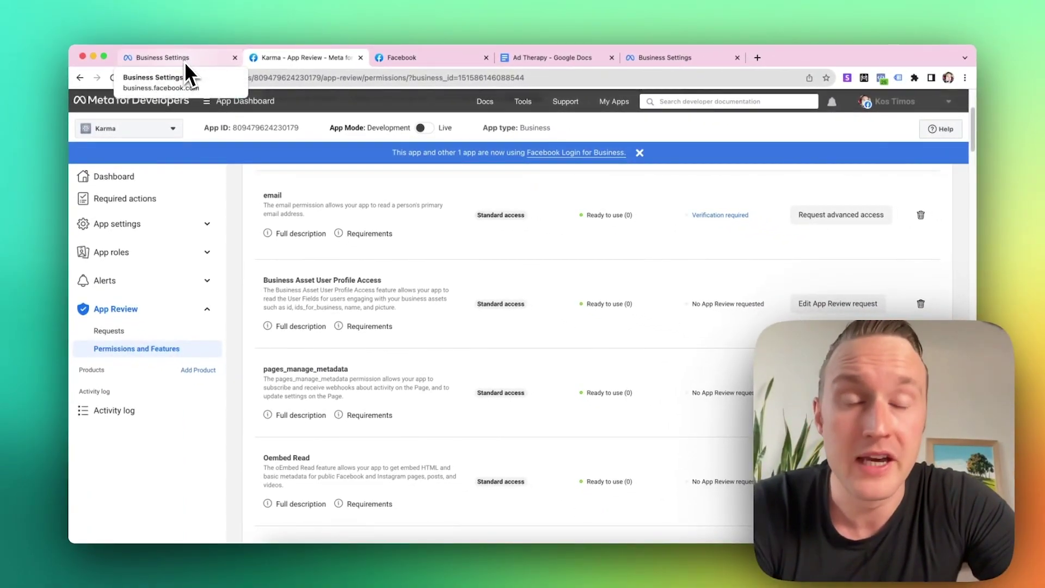
Return to Business Settings' Security Centre, where business verification shows In review
{"action": "left_click", "coordinate": [185, 61]}
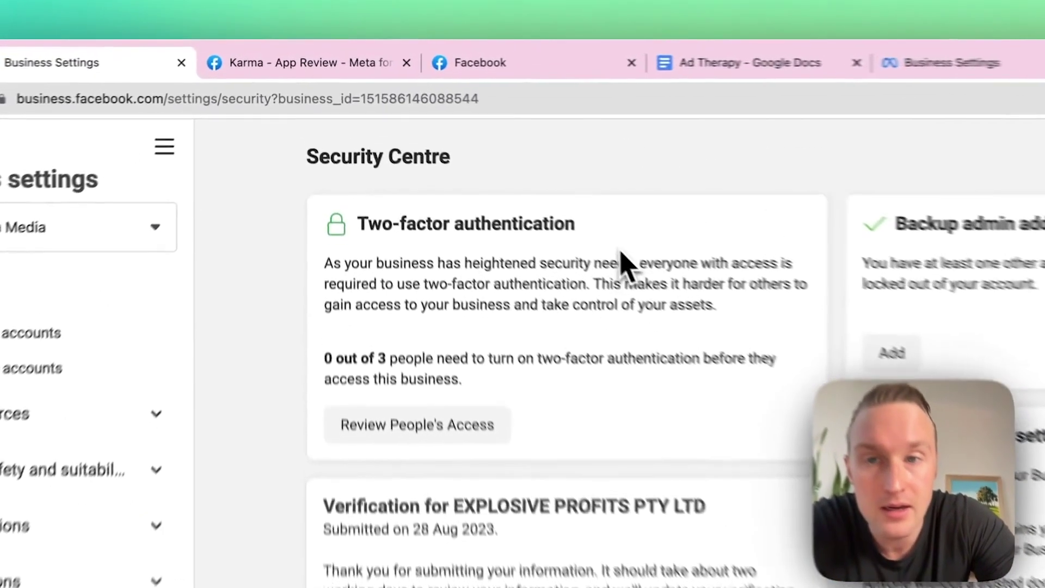
{"action": "triple_click", "coordinate": [370, 147]}
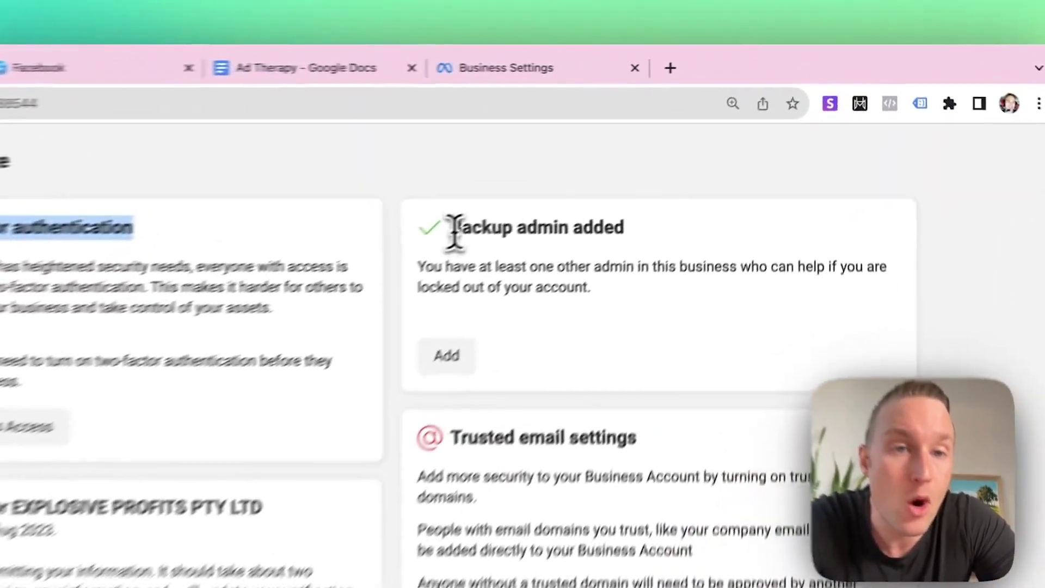
{"action": "left_click_drag", "start_coordinate": [637, 147], "coordinate": [758, 158]}
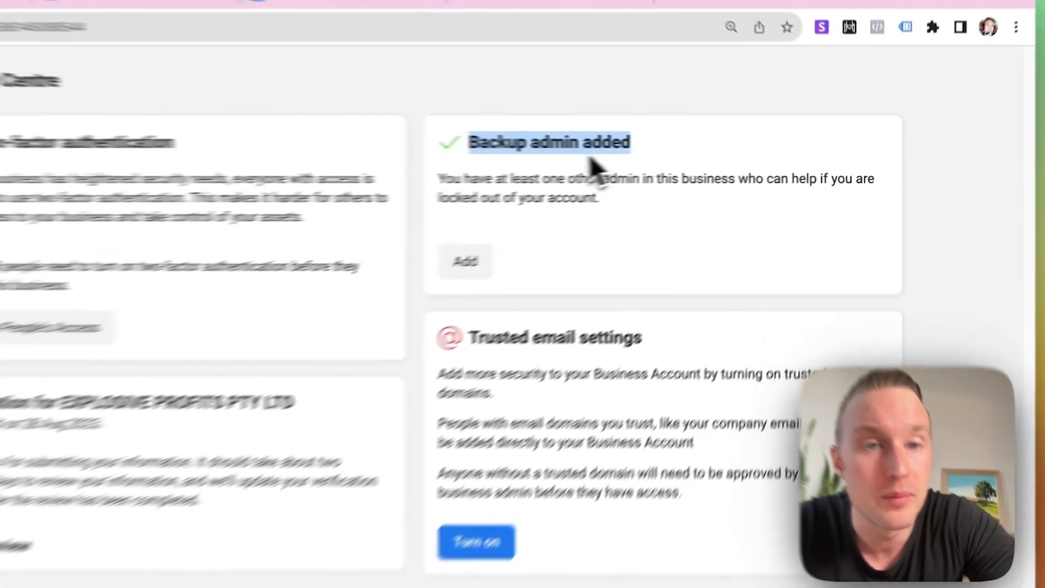
{"action": "left_click", "coordinate": [700, 158]}
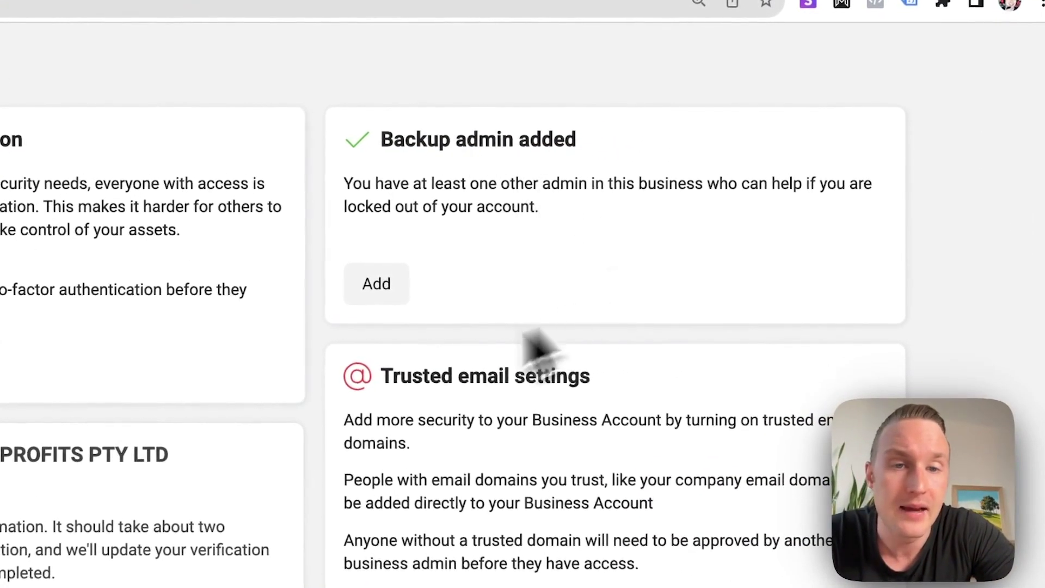
{"action": "left_click_drag", "start_coordinate": [382, 376], "coordinate": [594, 380]}
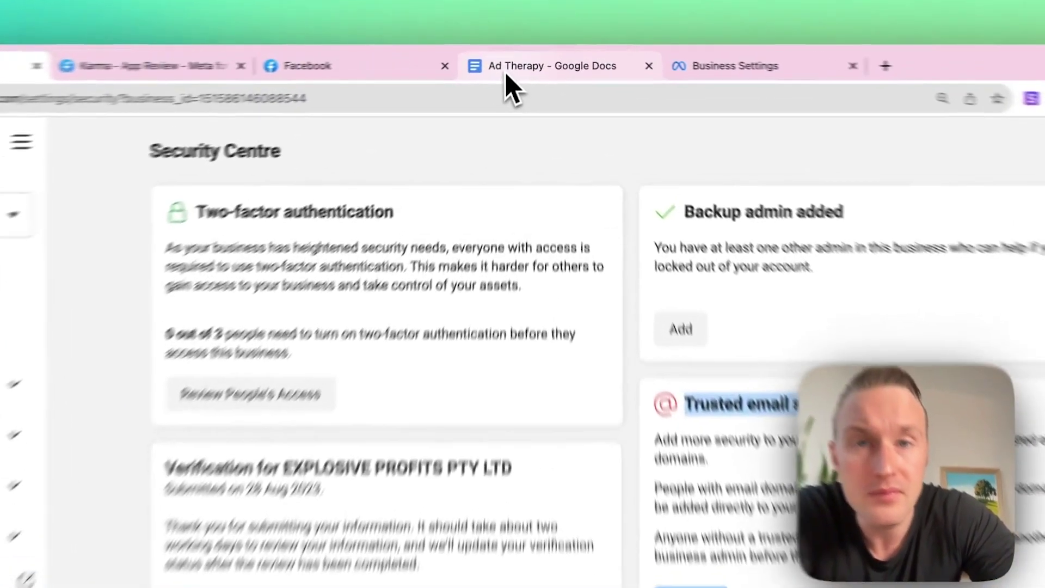
Bring up the Ad Therapy Google Doc on group therapy for suspended advertisers
{"action": "left_click", "coordinate": [525, 57]}
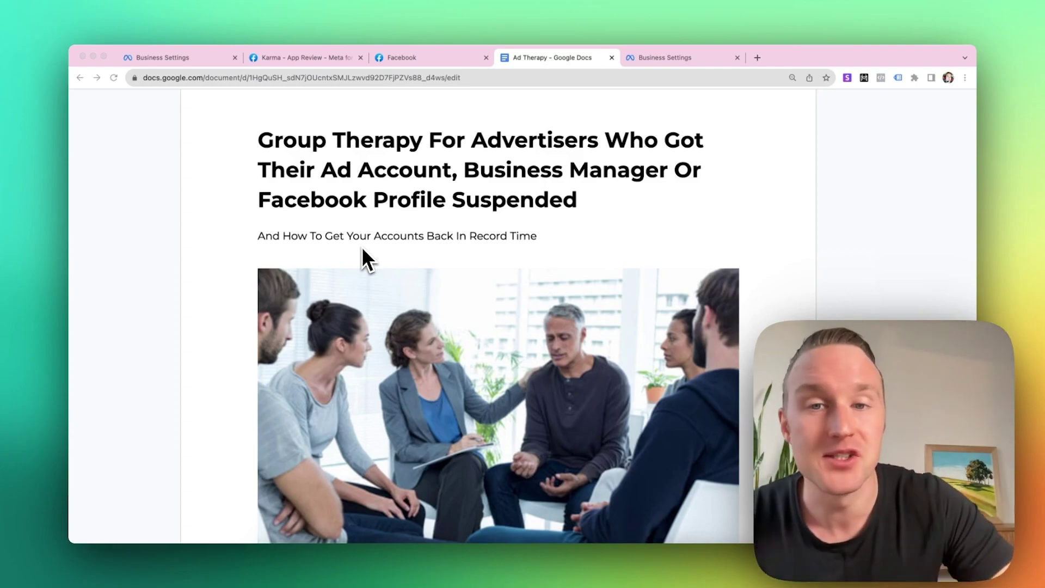
{"action": "scroll", "coordinate": [361, 247], "scroll_direction": "down", "scroll_amount": 15}
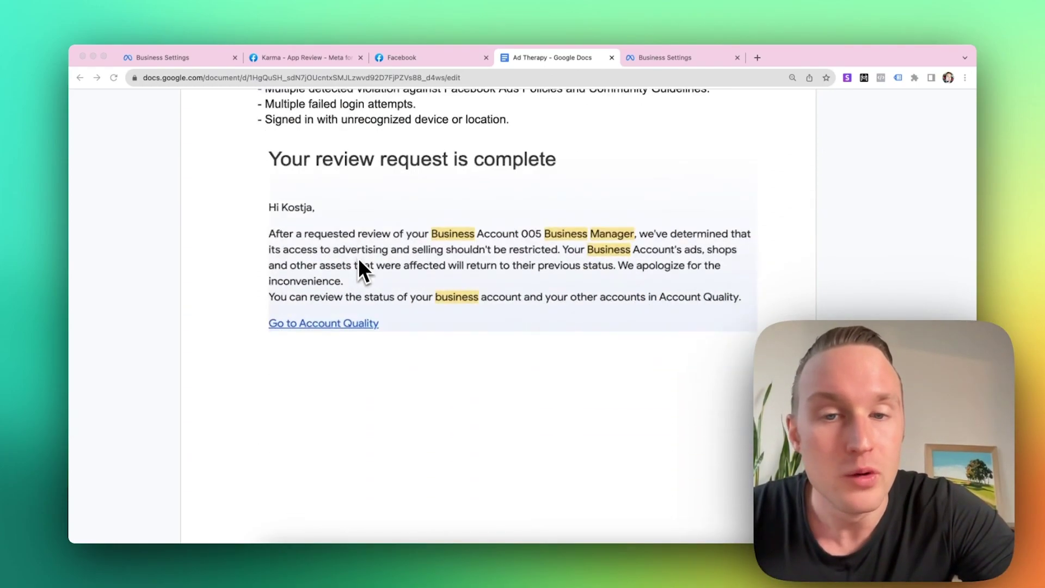
{"action": "scroll", "coordinate": [354, 261], "scroll_direction": "down", "scroll_amount": 10}
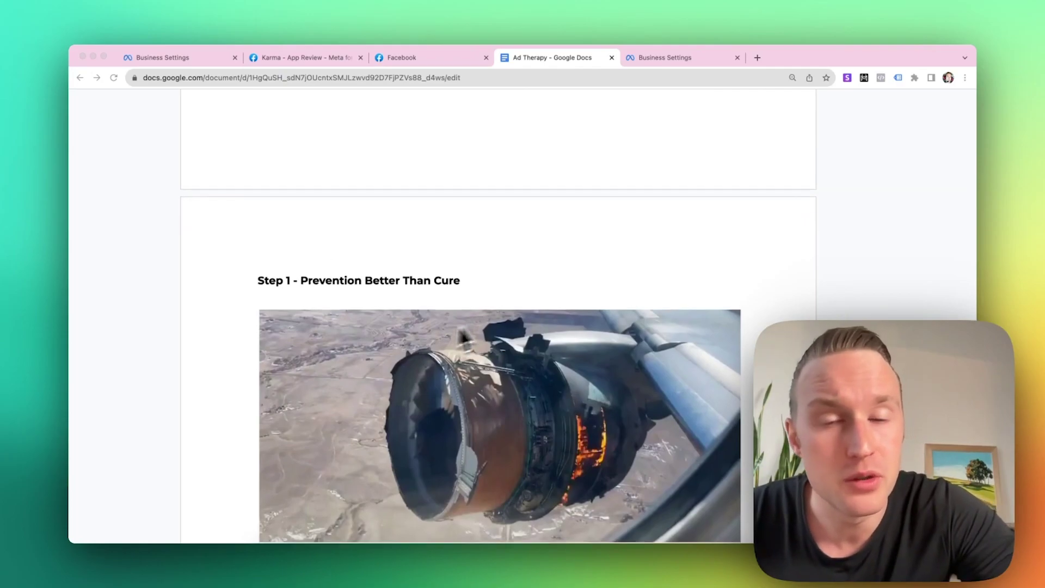
{"action": "scroll", "coordinate": [383, 297], "scroll_direction": "down", "scroll_amount": 3}
{"action": "scroll", "coordinate": [325, 263], "scroll_direction": "down", "scroll_amount": 1}
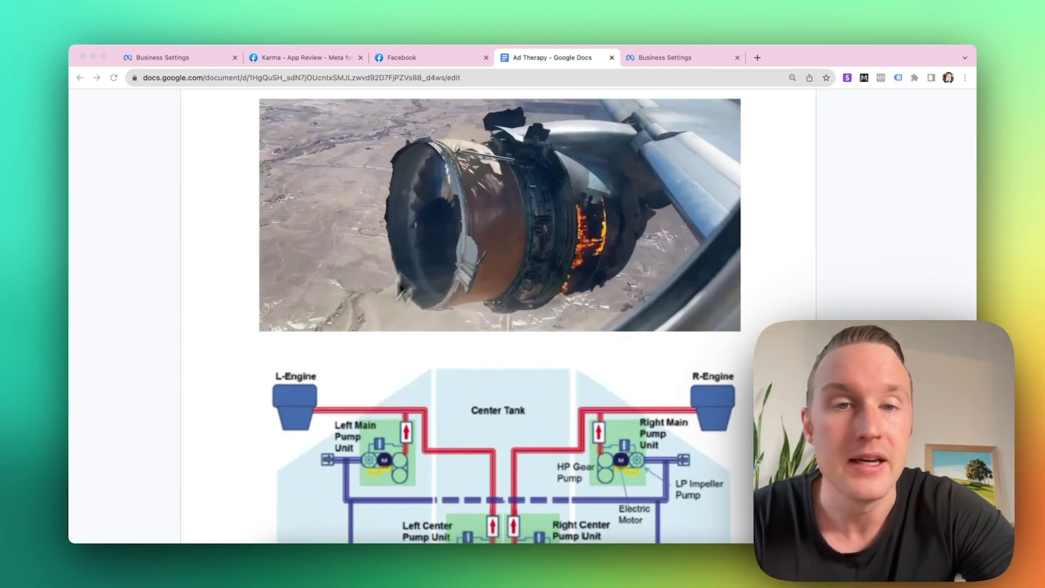
{"action": "scroll", "coordinate": [384, 328], "scroll_direction": "up", "scroll_amount": 10}
{"action": "scroll", "coordinate": [380, 331], "scroll_direction": "up", "scroll_amount": 4}
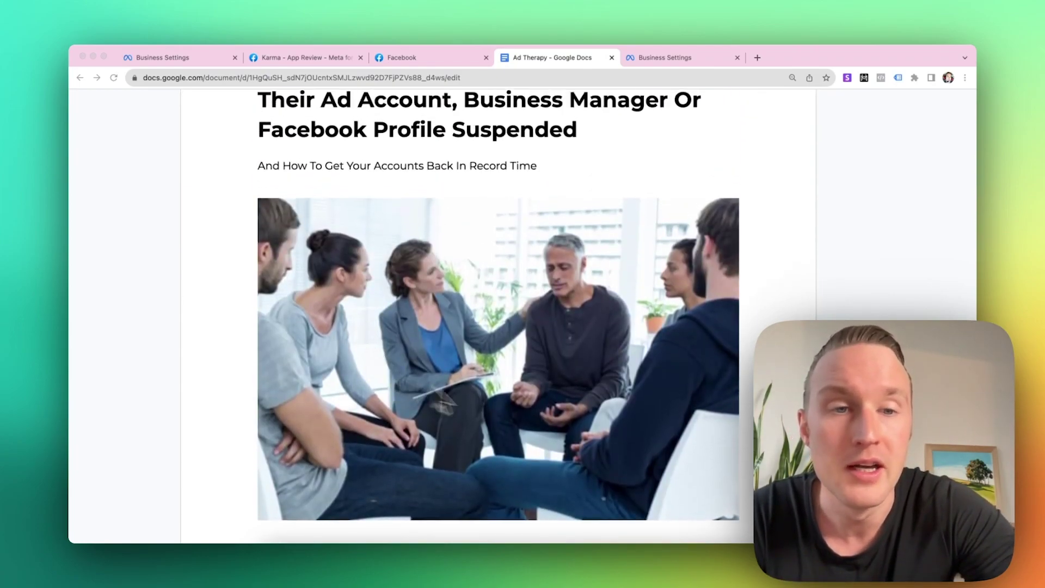